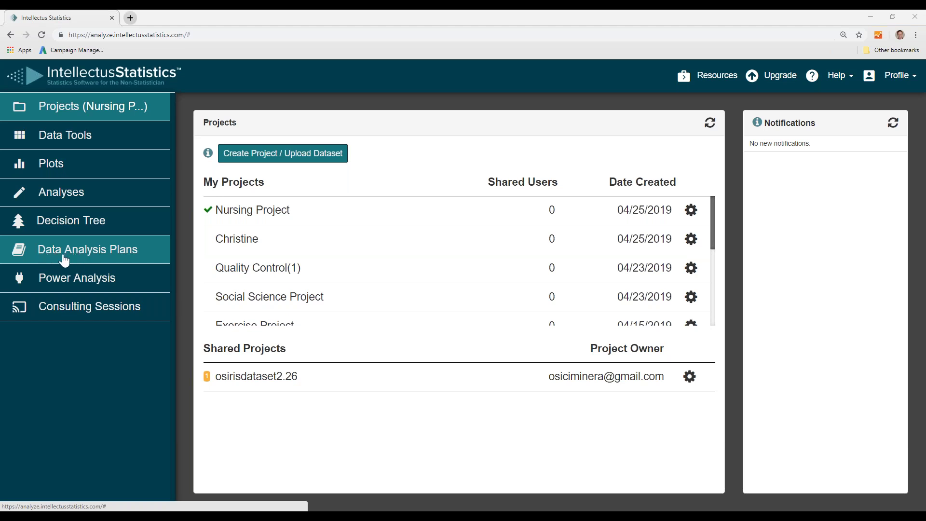
Go to the Data Analysis Plans page from the left sidebar
left_click(86, 260)
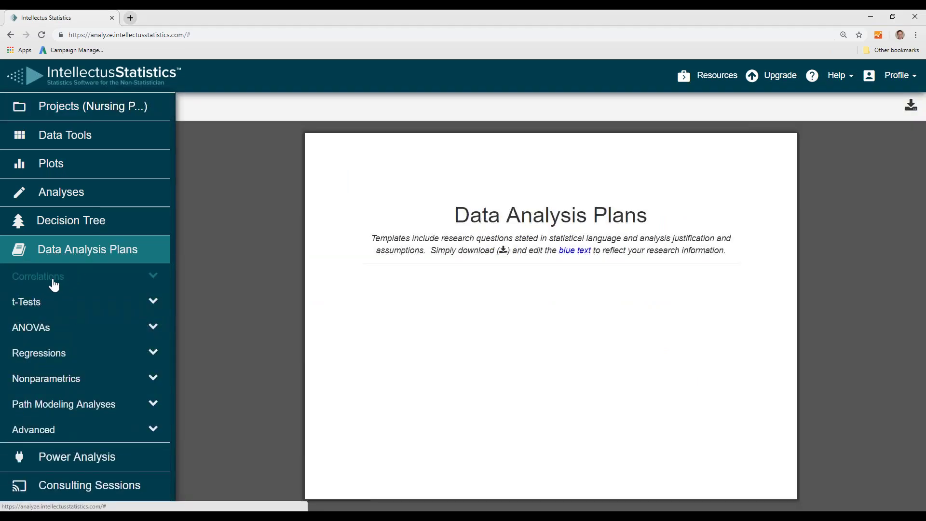
Browse the Correlations, ANOVAs, Regressions, Nonparametrics and Path Modeling categories, then expand t-Tests
left_click(51, 282)
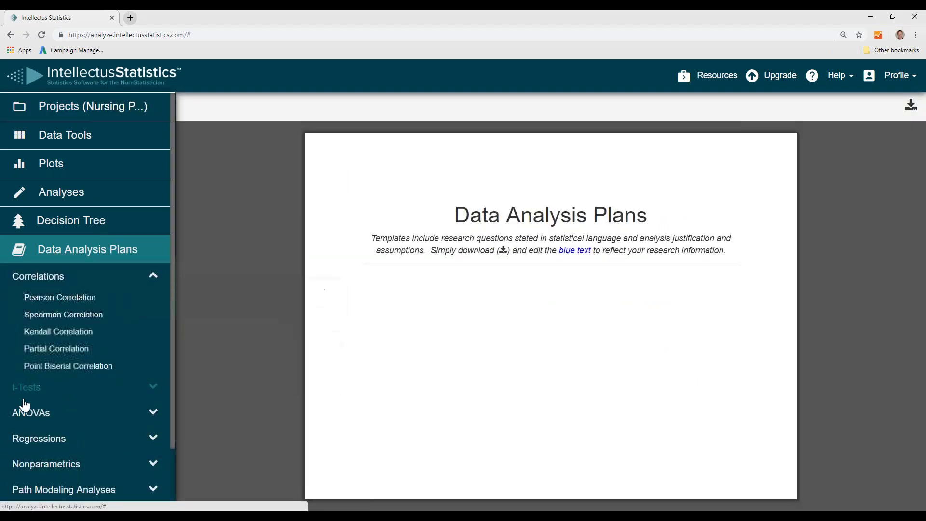
left_click(28, 391)
left_click(31, 384)
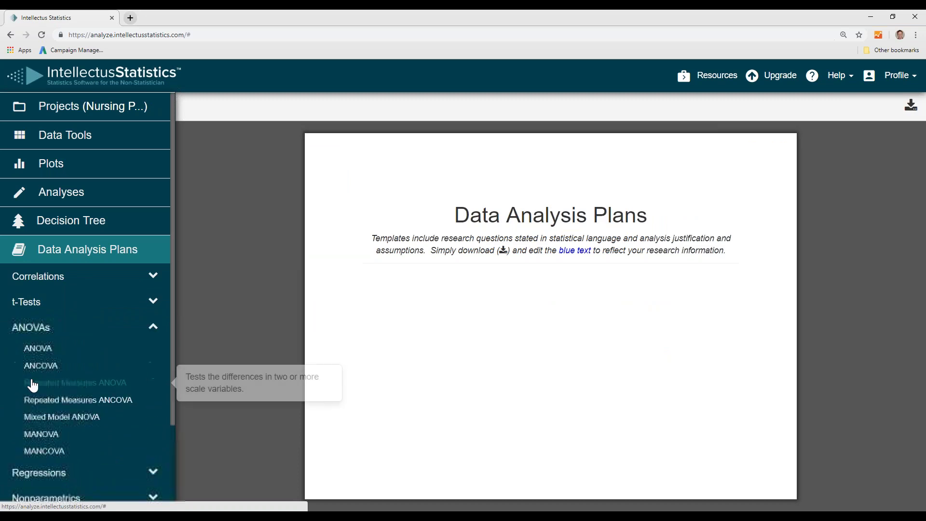
scroll(59, 388, "down", 2)
left_click(42, 365)
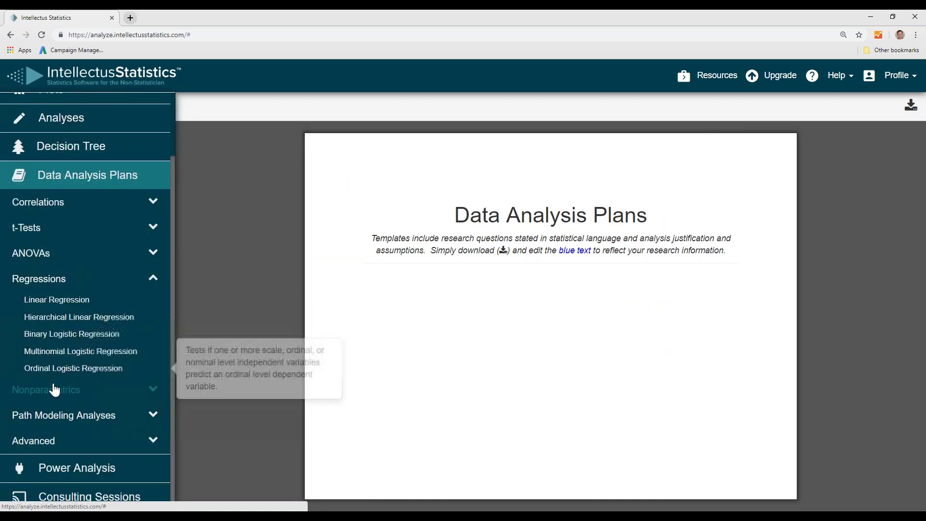
left_click(46, 393)
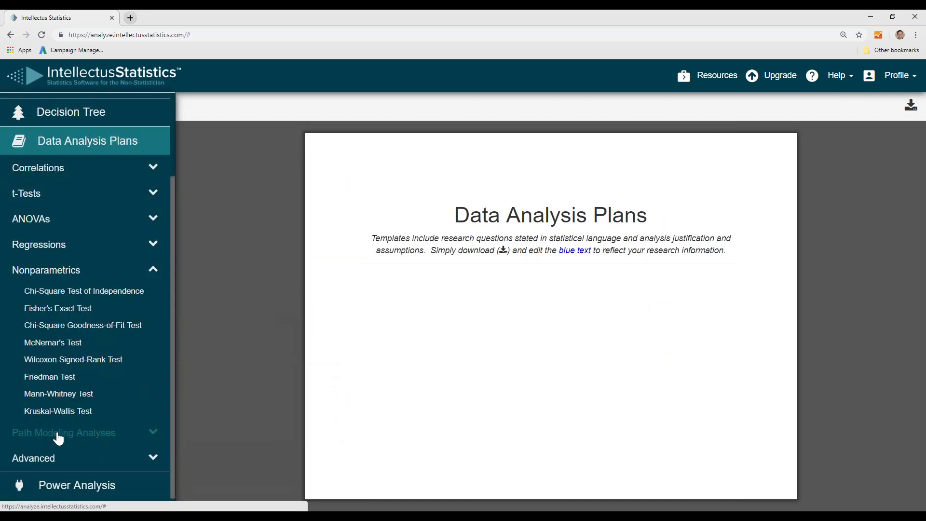
left_click(58, 435)
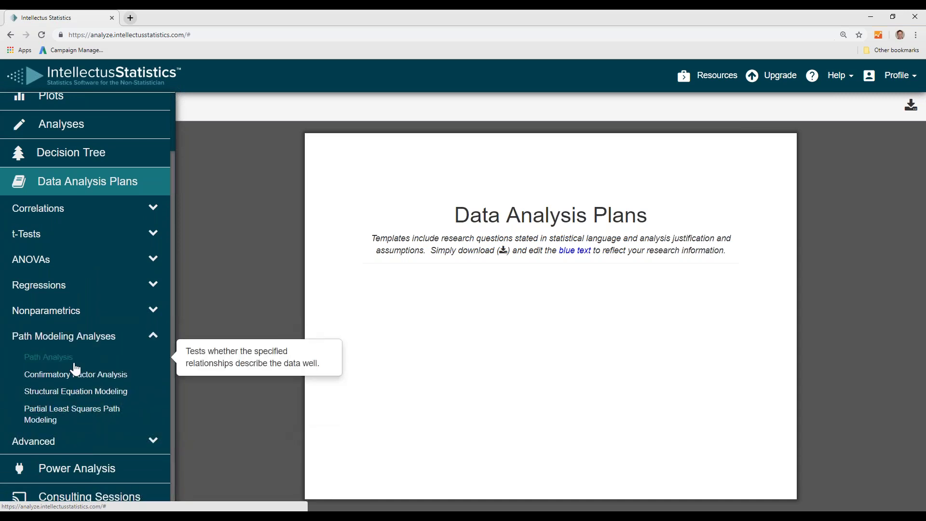
scroll(69, 315, "up", 1)
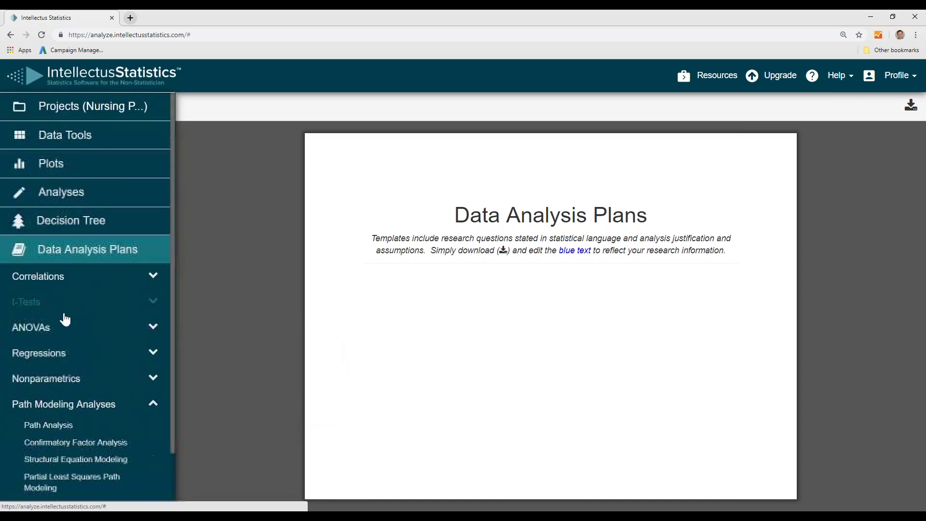
left_click(27, 309)
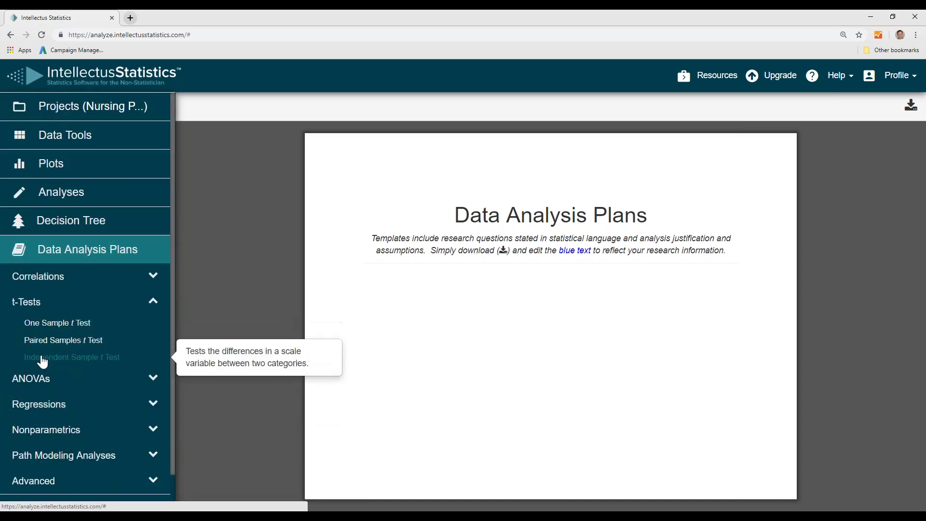
Load the Independent Sample t-Test plan from the t-Tests group
left_click(72, 357)
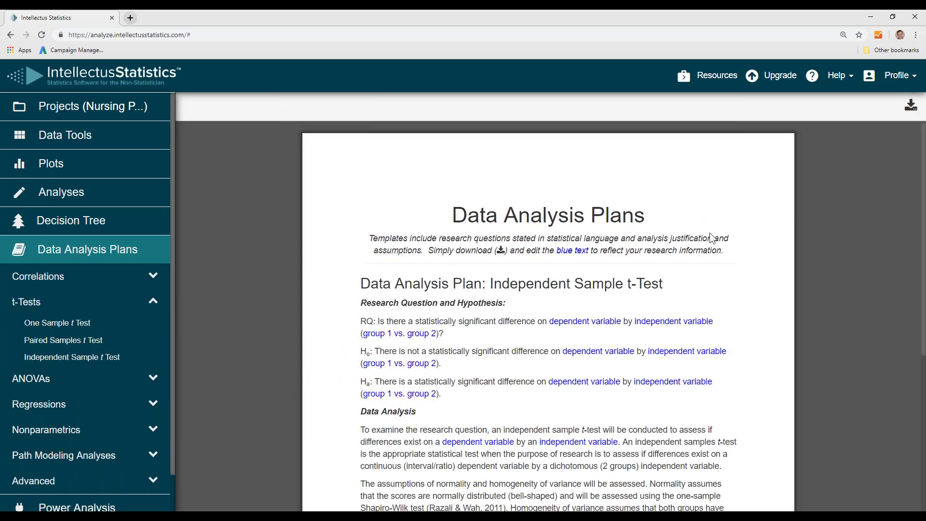
scroll(919, 178, "down", 1)
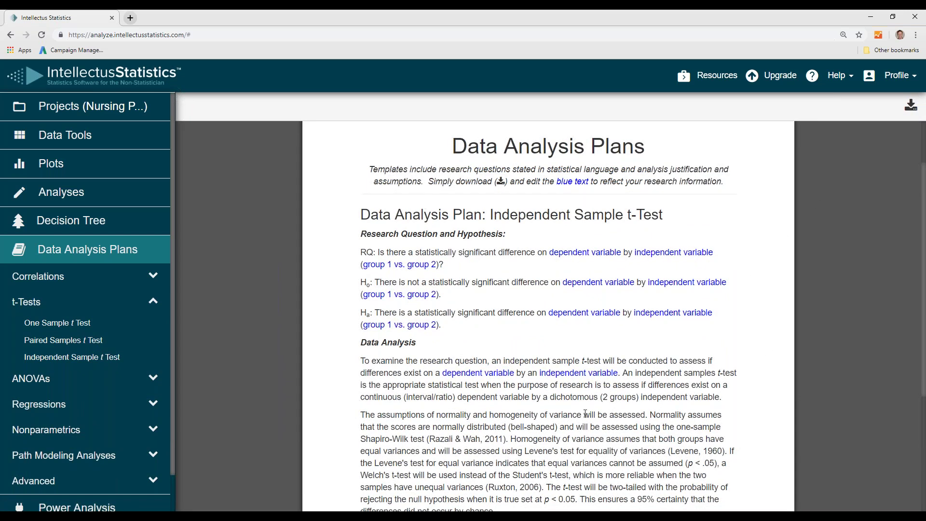
Expand Regressions and load the Multiple Linear Regression plan
left_click(43, 412)
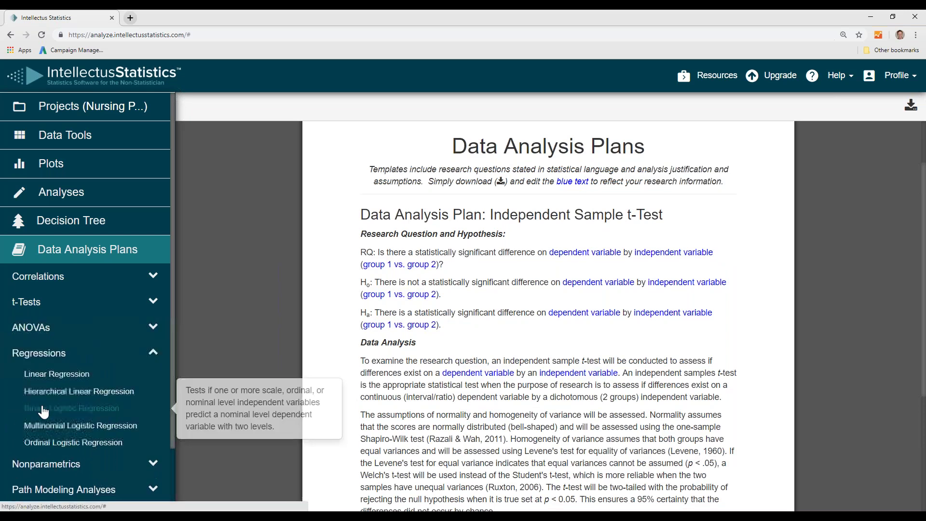
left_click(44, 374)
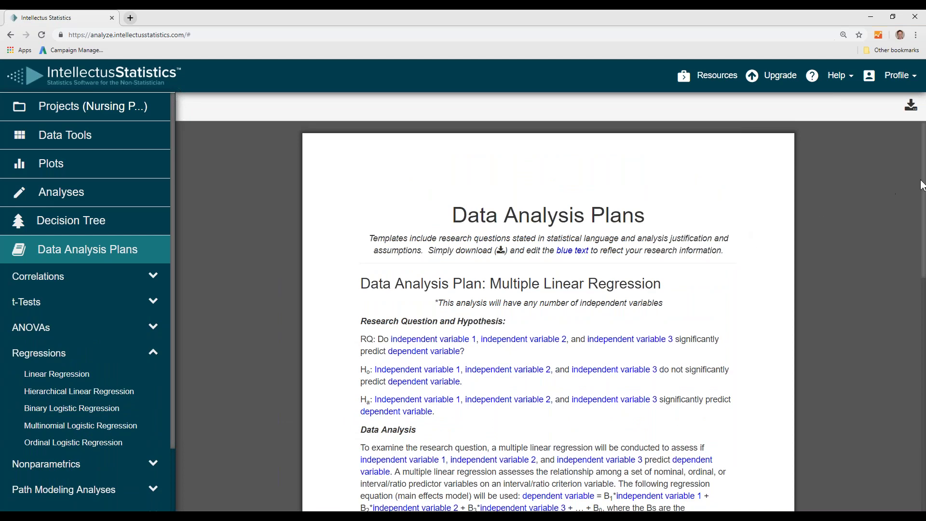
scroll(925, 185, "down", 1)
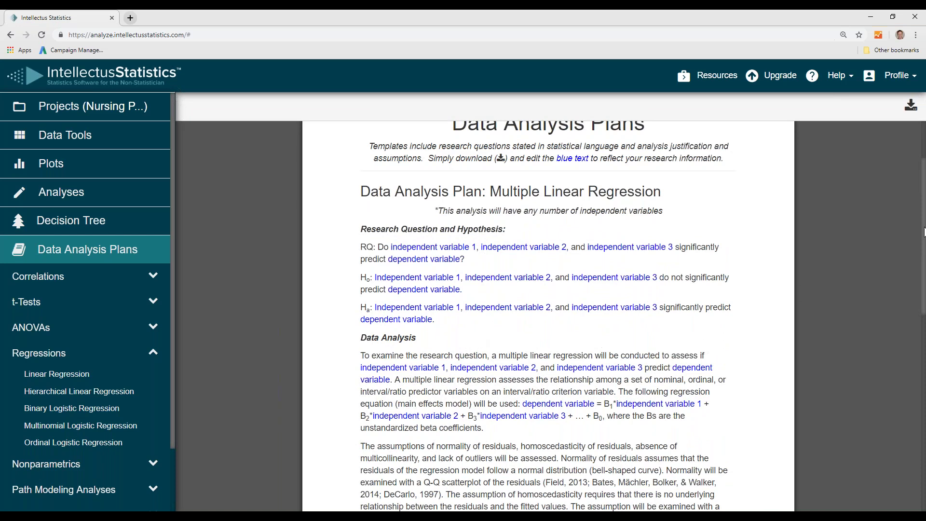
scroll(925, 233, "down", 2)
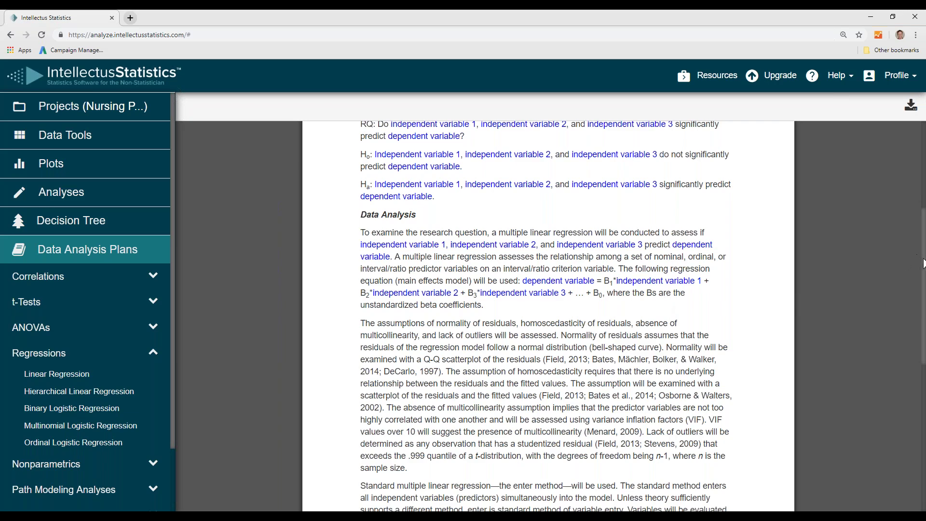
left_click_drag(923, 263, 925, 390)
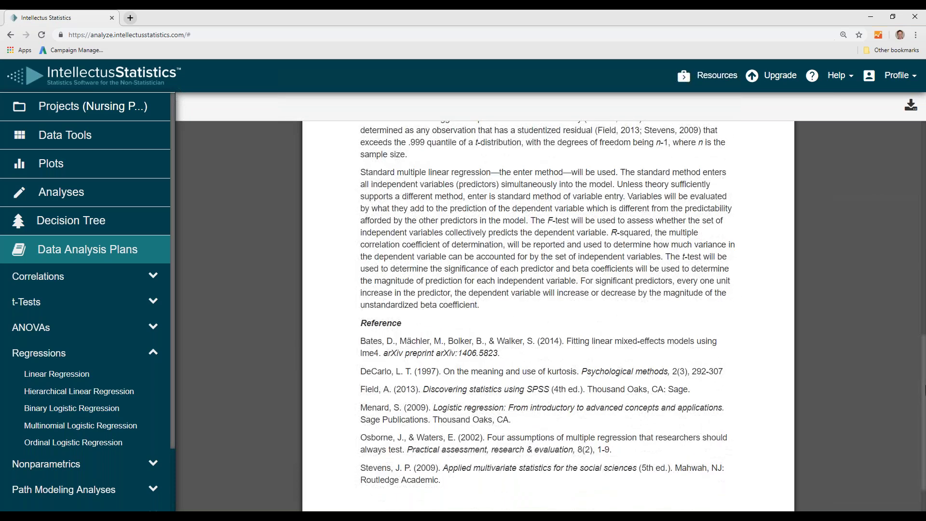